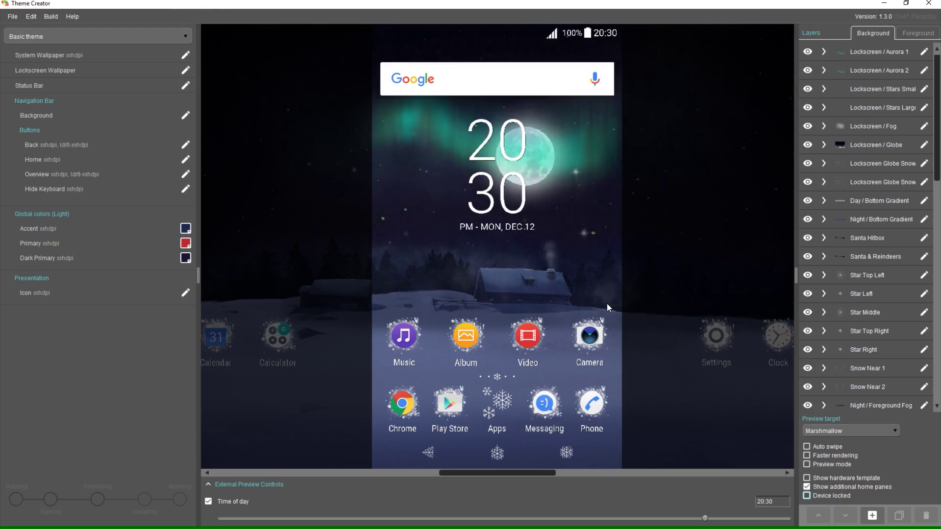
Preview the wallpaper on the lockscreen and home screen, then create a new live system wallpaper.
left_click(819, 497)
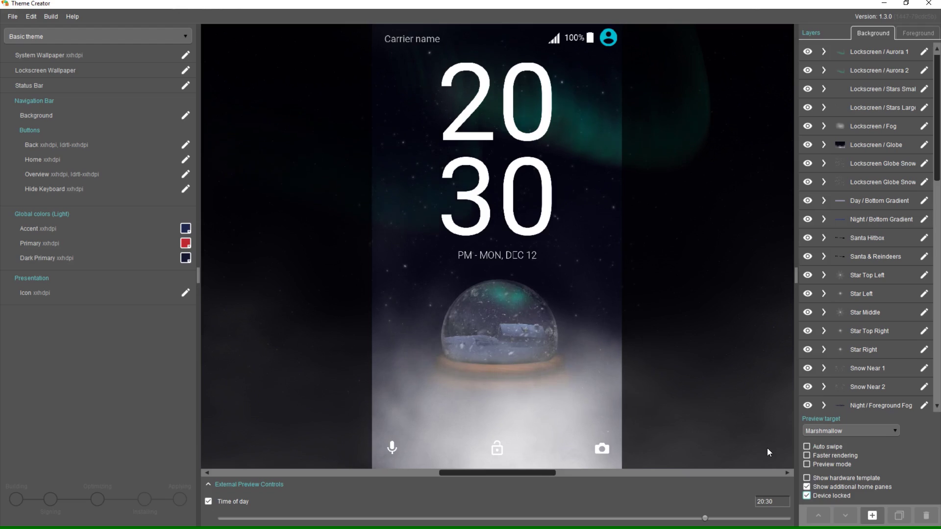
left_click(836, 496)
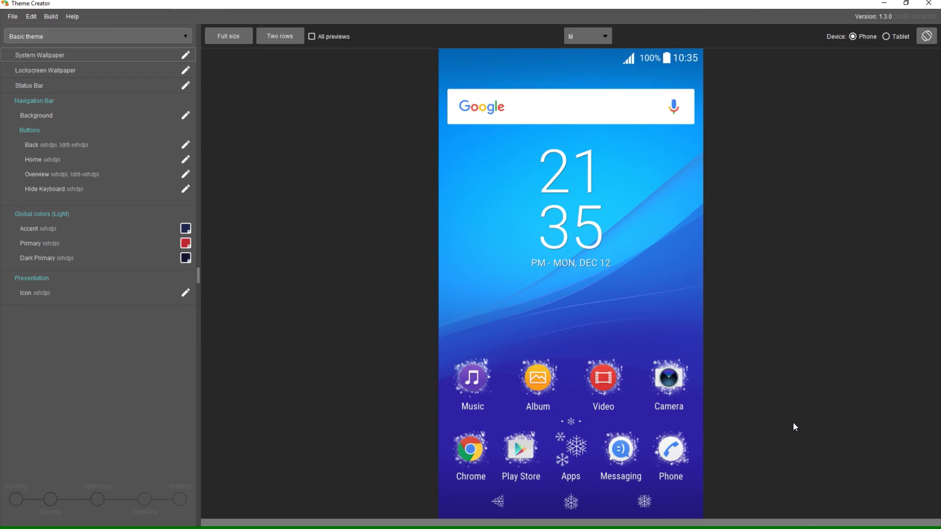
left_click(184, 56)
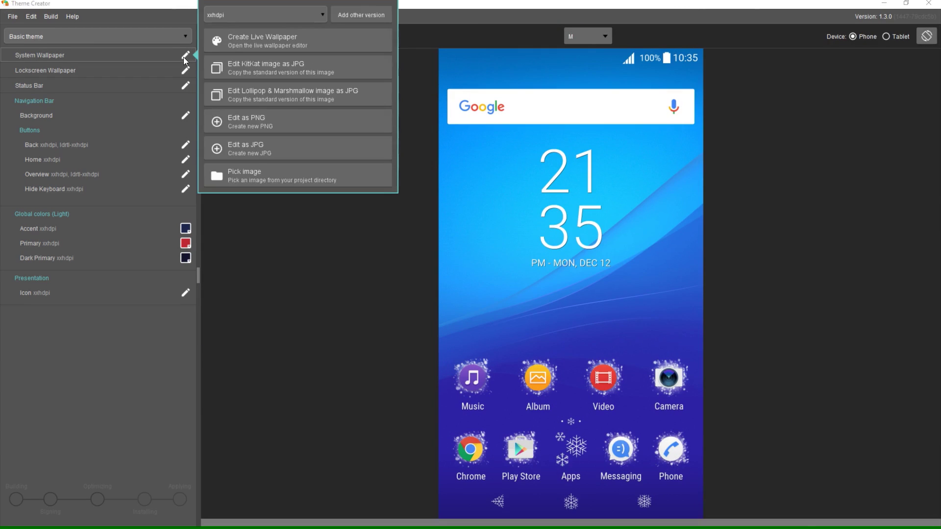
left_click(330, 42)
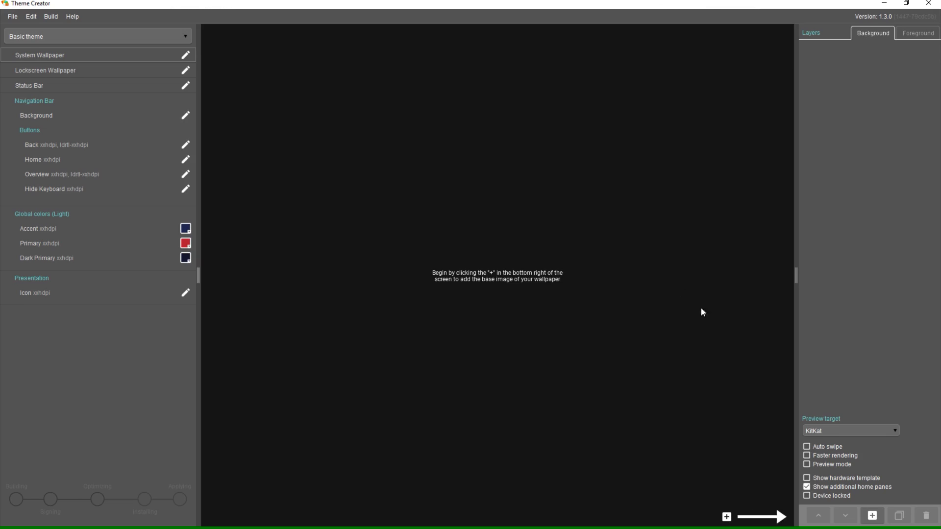
Add sky.png from the wallpaper/night folder as the Background layer.
left_click(873, 516)
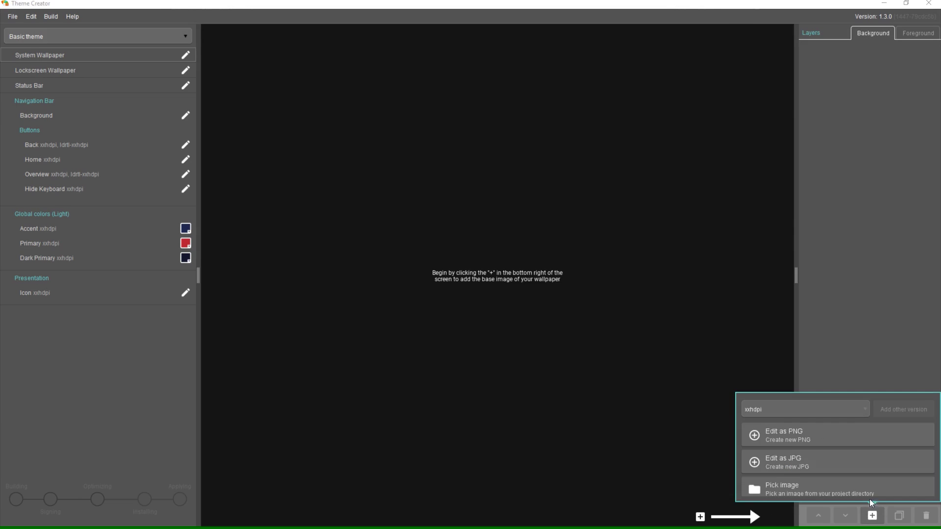
left_click(872, 489)
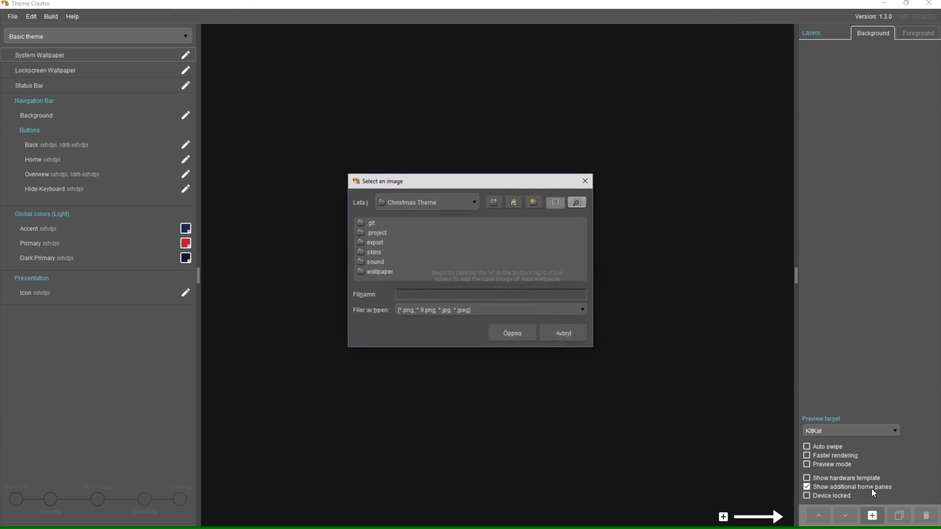
double_click(385, 272)
left_click(374, 252)
double_click(374, 252)
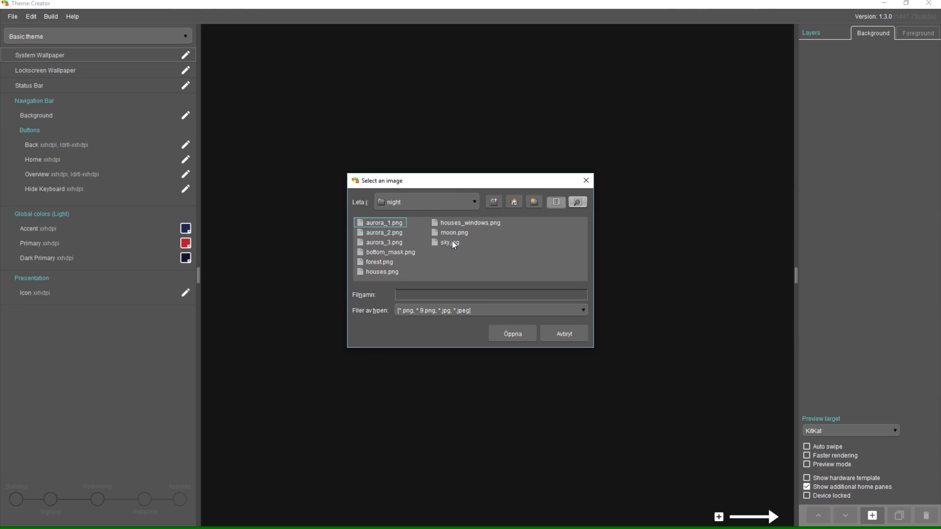
double_click(451, 240)
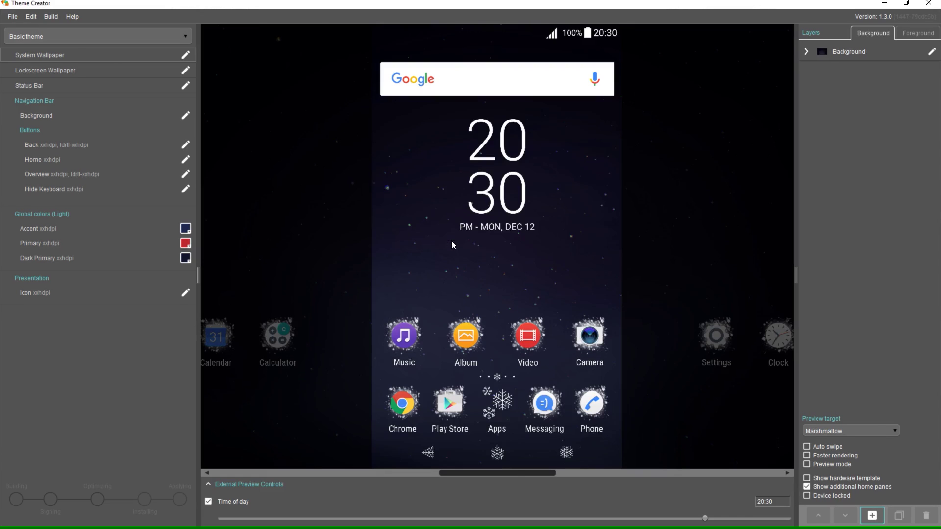
left_click_drag(451, 240, 569, 265)
Set the Background layer to X -6, Y 5, scale 1.16, rotation 10 and alpha 1.02.
left_click(841, 54)
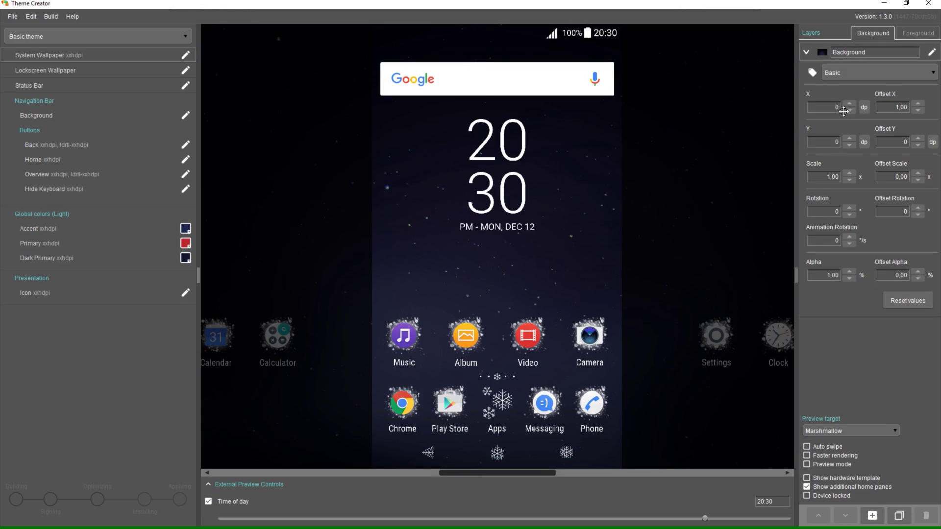
mouse_move(844, 111)
left_mouse_down()
mouse_move(837, 66)
mouse_move(831, 122)
mouse_move(832, 106)
left_mouse_up()
mouse_move(830, 142)
left_mouse_down()
mouse_move(830, 77)
mouse_move(828, 158)
left_mouse_up()
key("Tab")
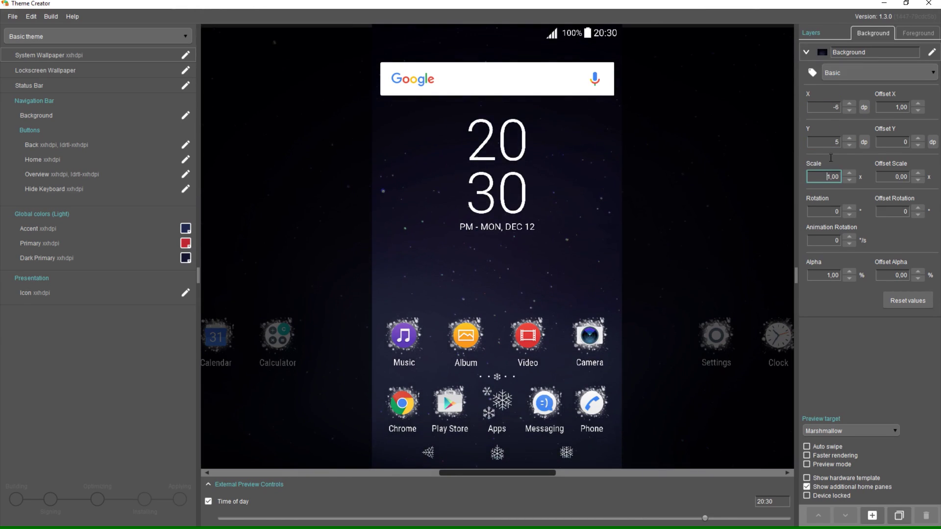
mouse_move(831, 177)
left_mouse_down()
mouse_move(833, 198)
mouse_move(831, 160)
left_mouse_up()
mouse_move(827, 217)
left_mouse_down()
mouse_move(828, 227)
mouse_move(828, 199)
left_mouse_up()
mouse_move(836, 272)
left_mouse_down()
mouse_move(835, 319)
mouse_move(839, 267)
left_mouse_up()
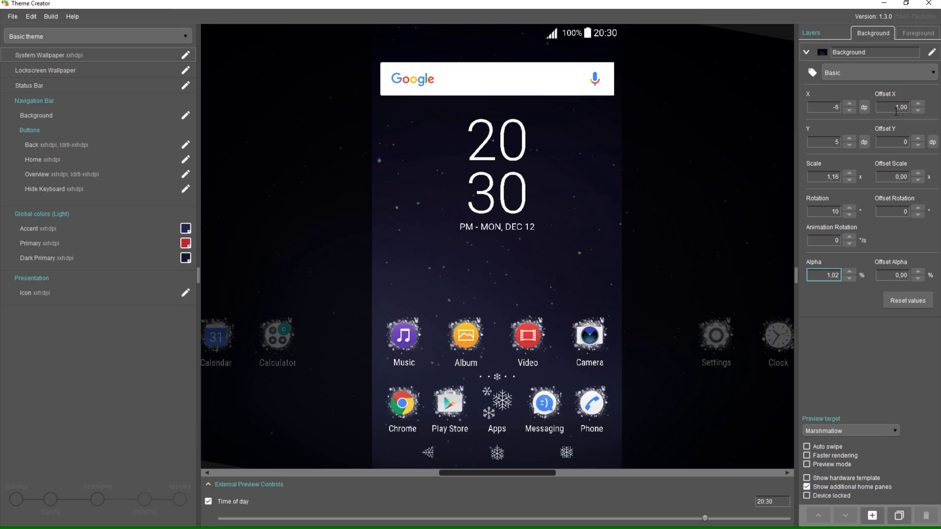
Enter trial Offset Y, scale, rotation and alpha values, then swipe the preview to test them.
left_click(883, 142)
type("12")
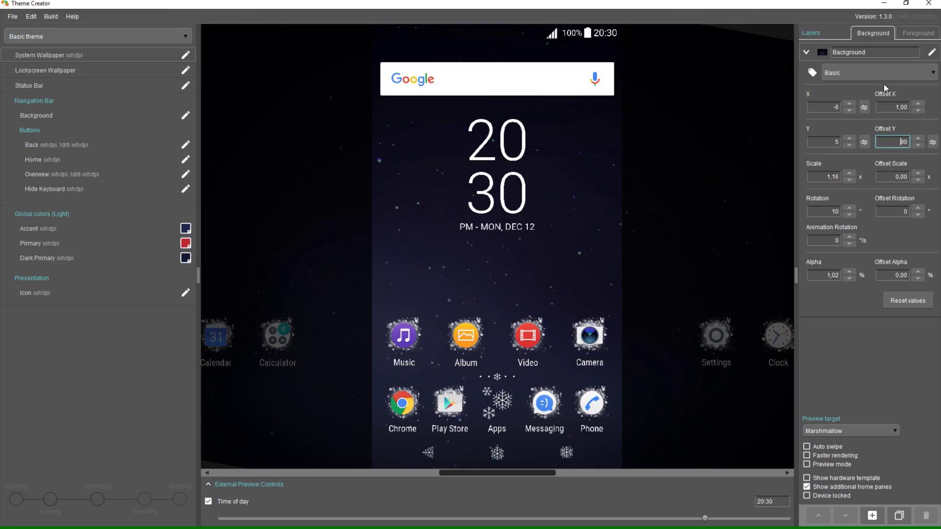
key("Tab")
type("1,54")
key("BackSpace")
key("BackSpace")
type("69")
key("Tab")
type("159")
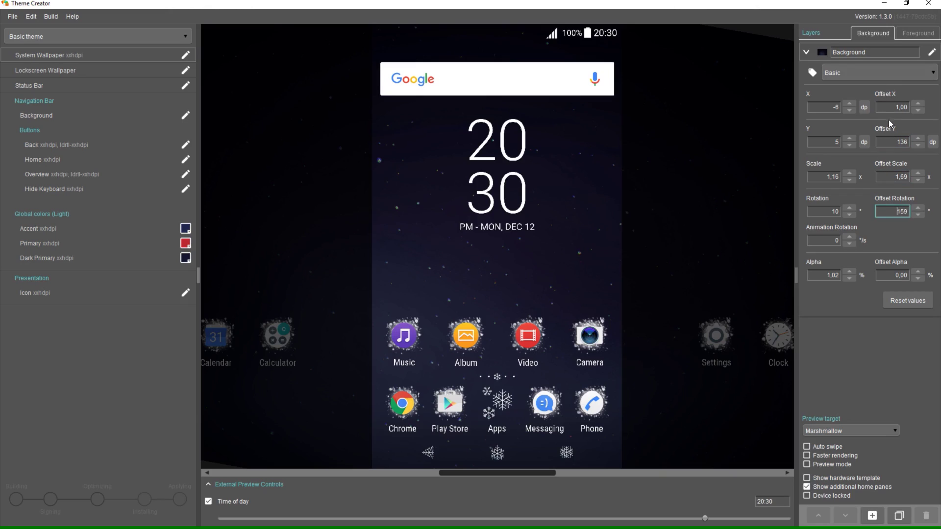
key("BackSpace")
key("BackSpace")
type("74")
key("Tab")
type("1,98")
key("BackSpace")
key("BackSpace")
key("BackSpace")
key("BackSpace")
type("2,38")
left_click_drag(681, 264, 789, 338)
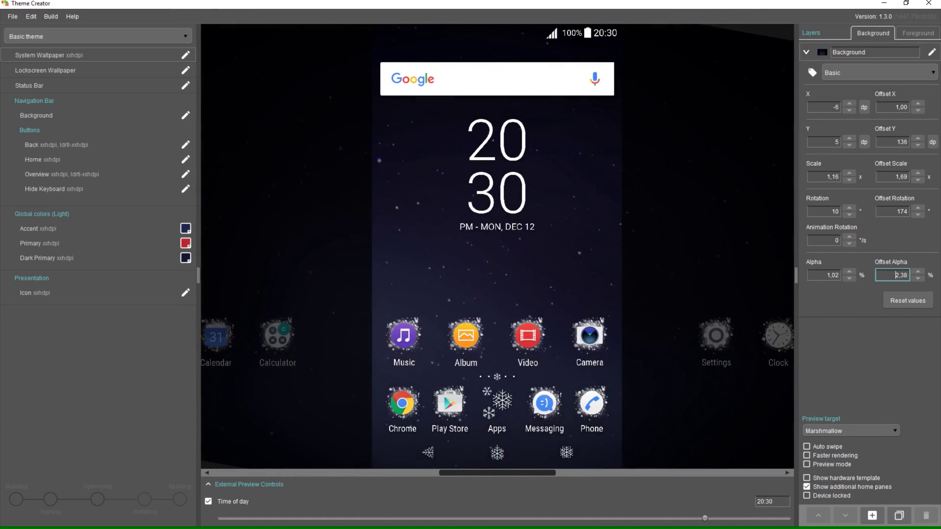
Reset the Background layer values, set Offset X to 0,10 and swipe the preview to check.
left_click(920, 305)
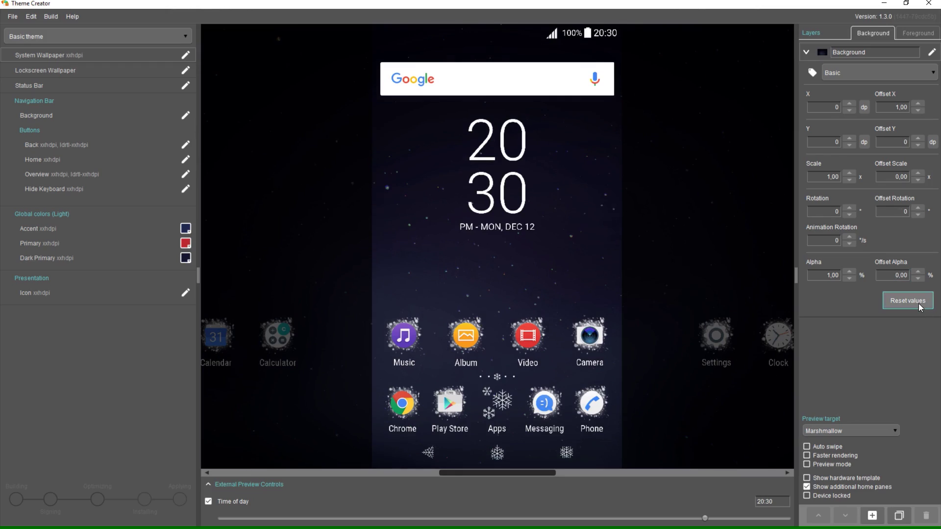
left_click(885, 112)
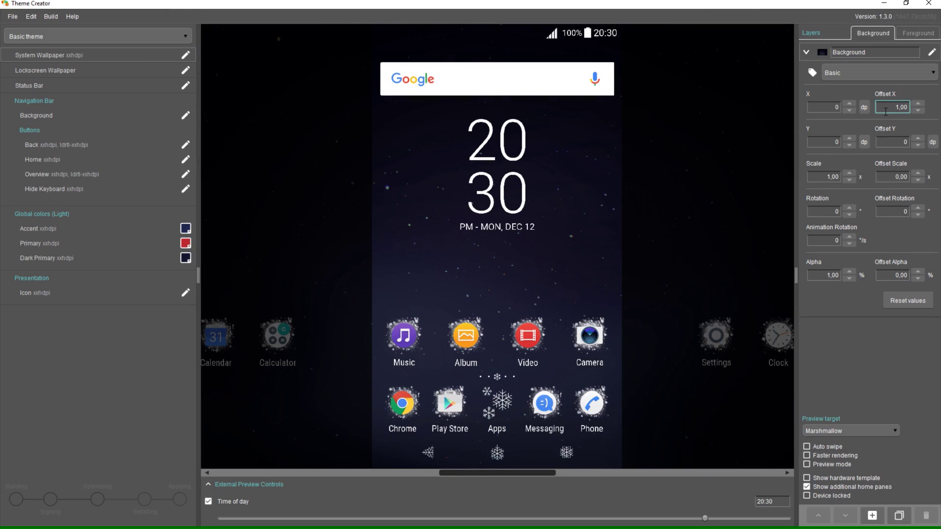
key("Delete")
key("Delete")
key("Delete")
key("Delete")
type("0,1")
key("Return")
left_click_drag(618, 204, 745, 231)
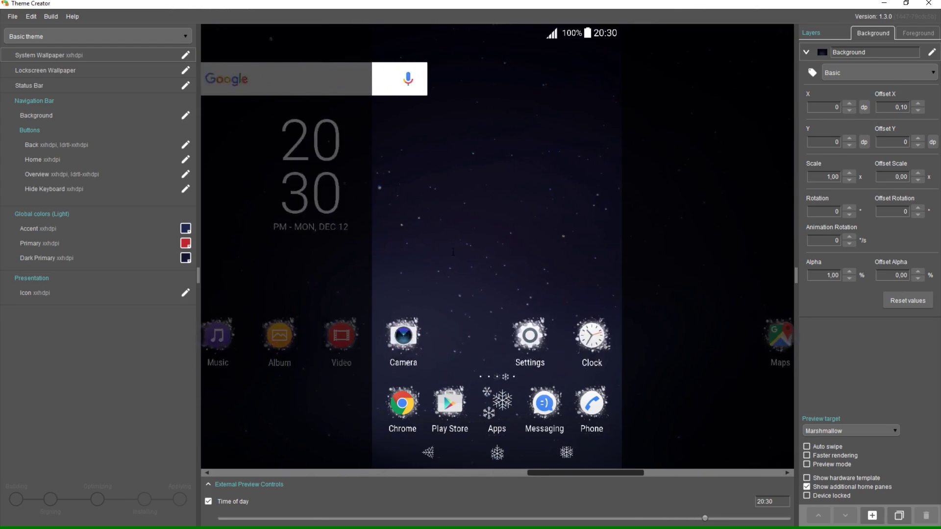
left_click(829, 52)
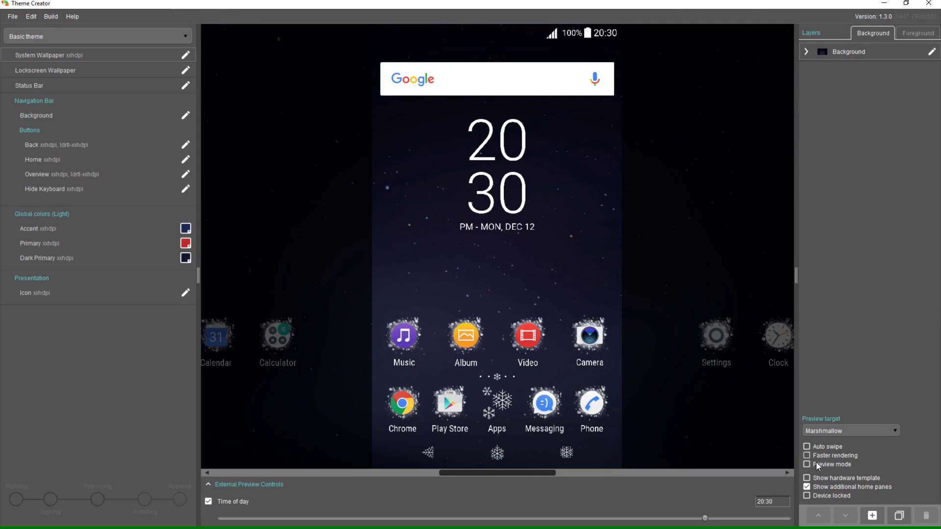
Add moon.png as a new image layer.
left_click(870, 516)
left_click(839, 494)
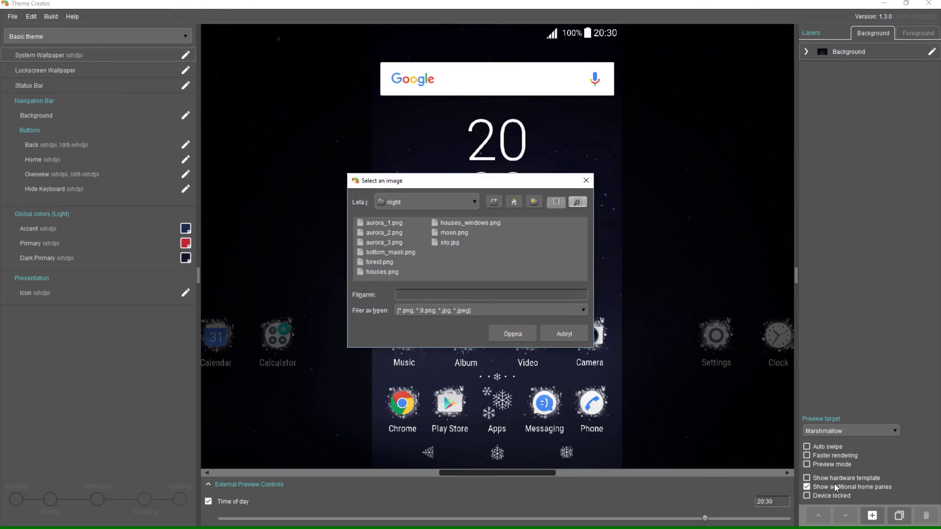
double_click(446, 233)
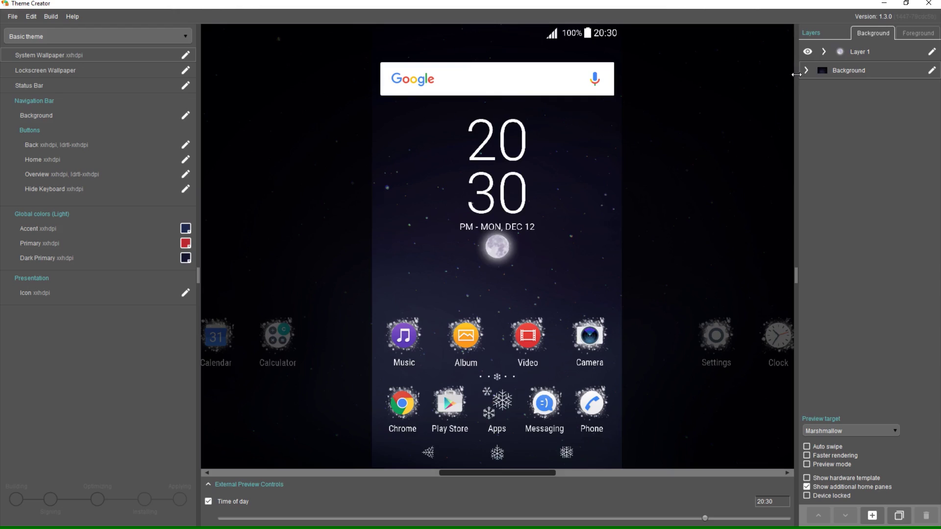
Set the moon layer's Y to -128 and scale it up to 2.42.
left_click(822, 52)
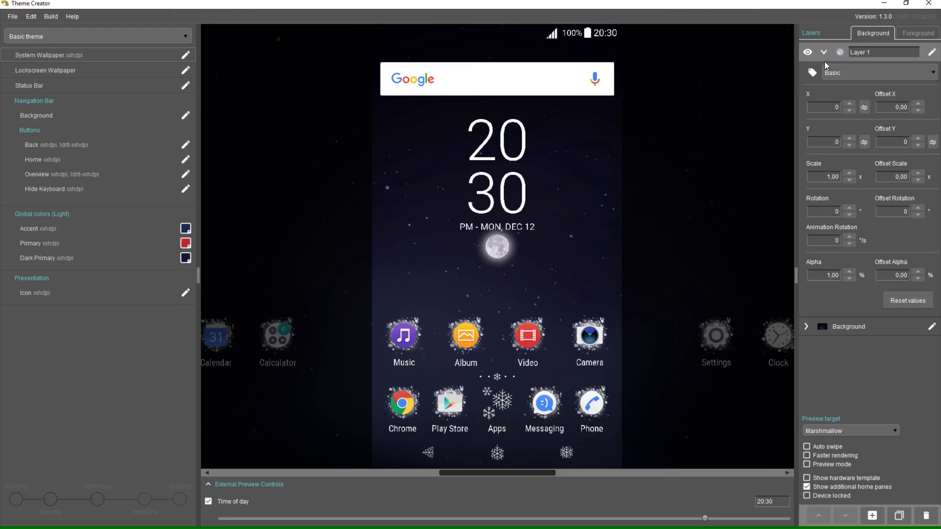
left_click(828, 142)
type("-116")
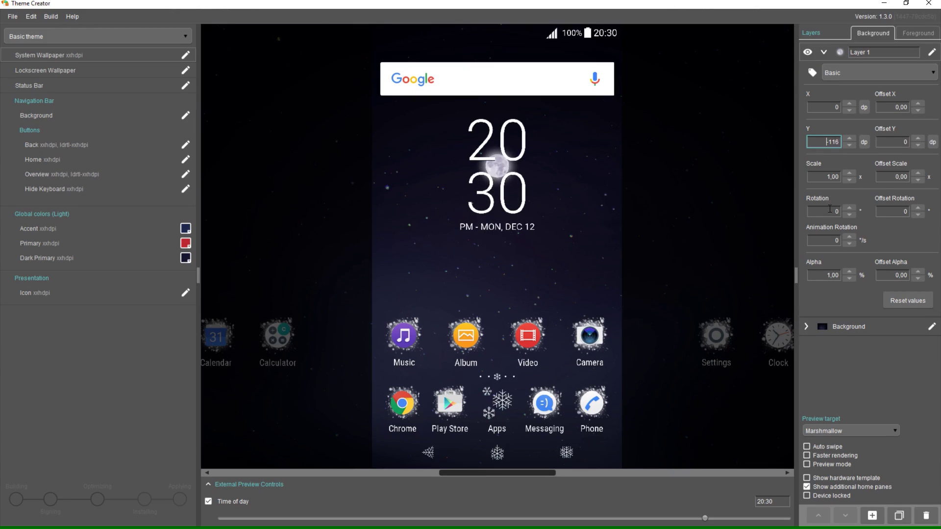
key("Down")
key("Down")
key("Down")
key("Down")
key("Down")
key("Down")
key("Down")
key("Down")
key("Down")
key("Down")
key("Down")
key("Down")
left_click(831, 177)
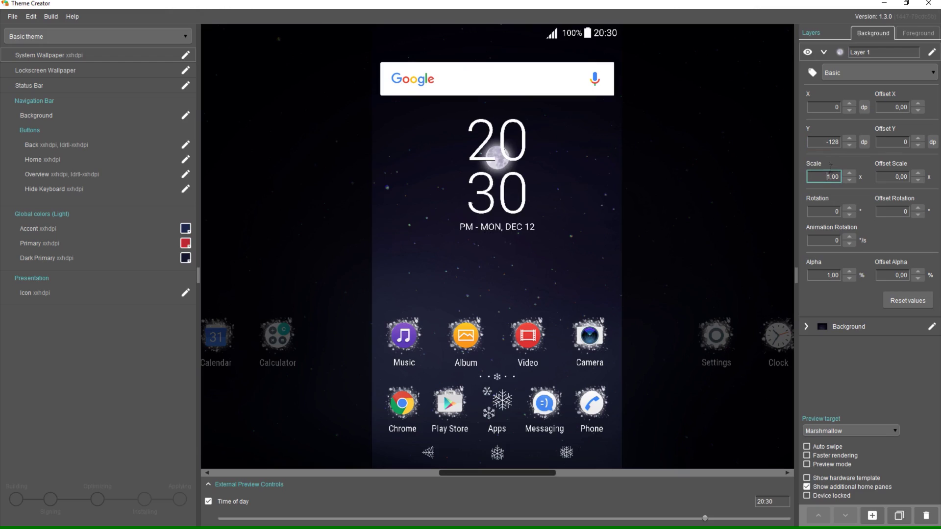
key("Up")
key("Up")
key("Up")
key("Up")
key("Up")
key("Up")
key("Up")
key("Up")
key("Up")
key("Up")
key("Up")
key("Up")
key("Up")
key("Up")
key("Up")
key("Up")
key("Up")
key("Up")
key("Up")
key("Up")
key("Up")
key("Up")
key("Up")
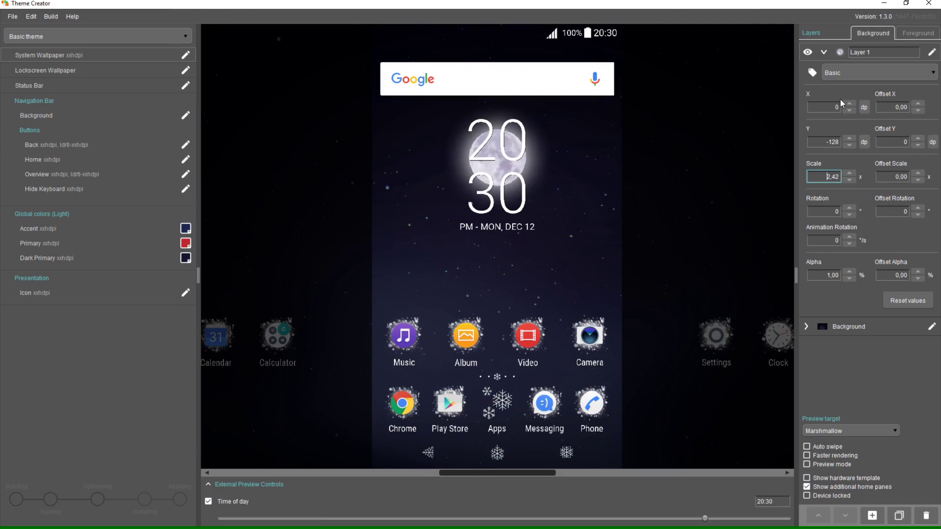
Add the snowy houses image as a new layer.
left_click(833, 51)
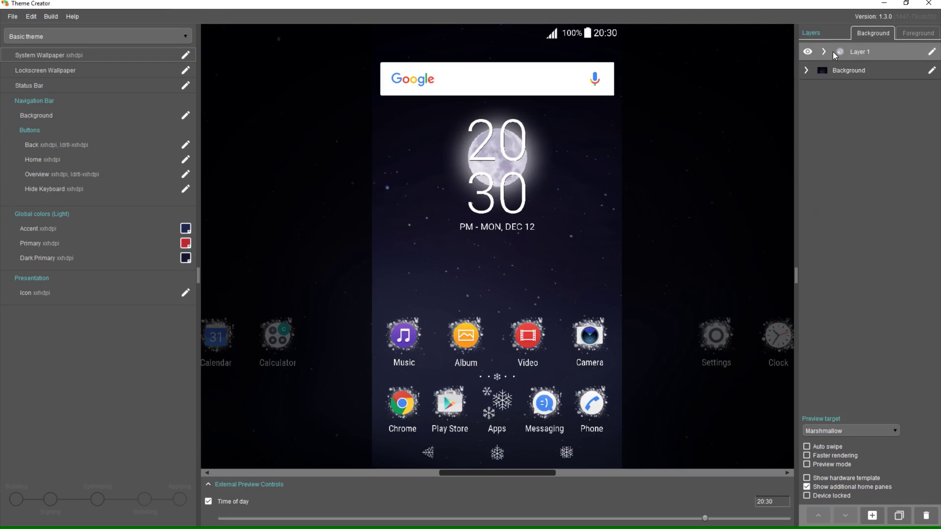
left_click(873, 516)
left_click(857, 492)
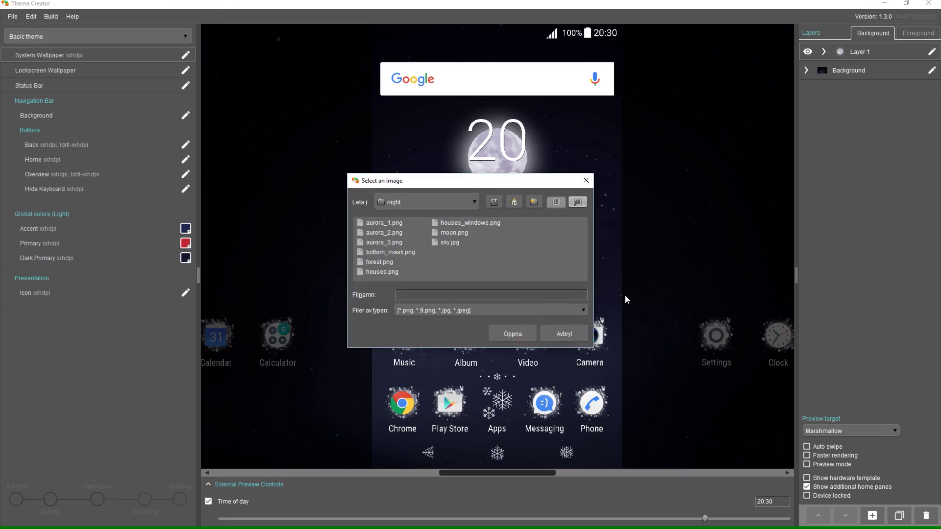
double_click(386, 275)
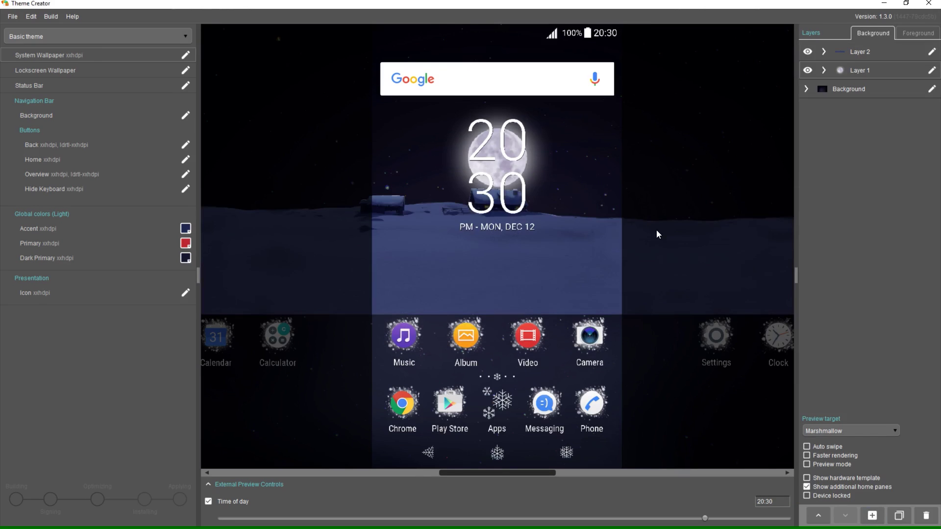
Give the houses layer scale 1.63, X 26, Y 162 and Offset X 0,50.
left_click(843, 51)
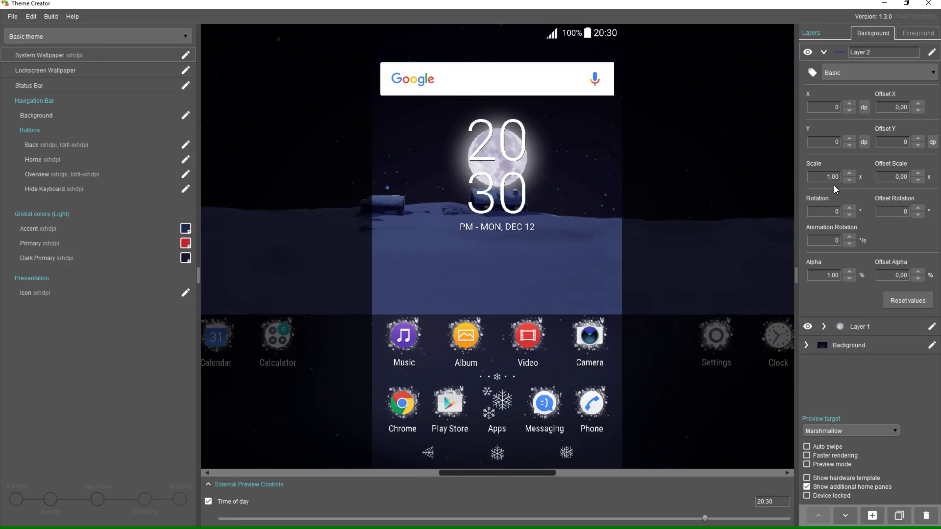
left_click_drag(833, 179, 831, 54)
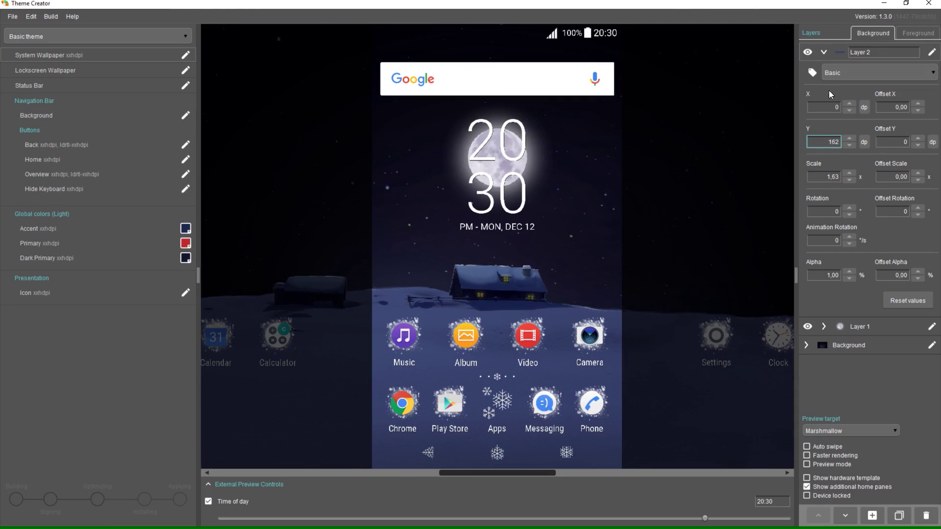
left_click_drag(829, 104, 830, 87)
left_click(903, 106)
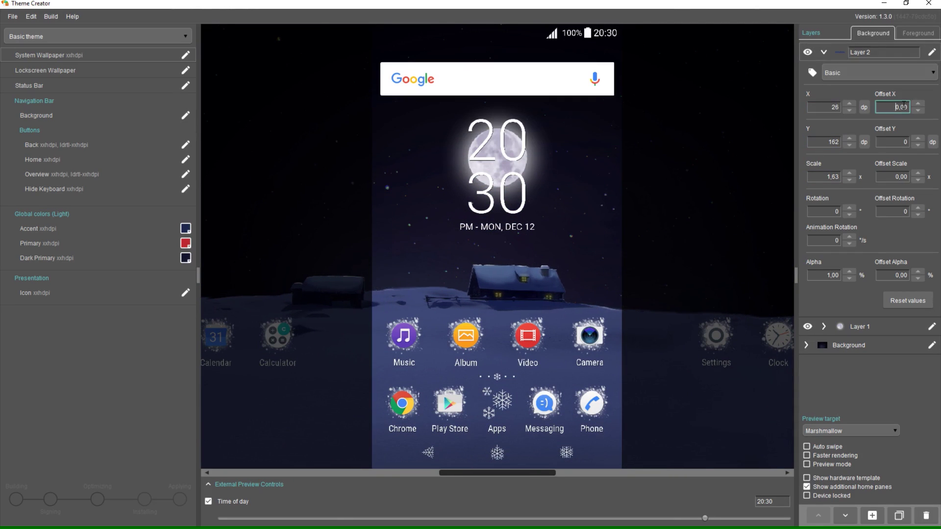
double_click(903, 107)
type("0")
key("Return")
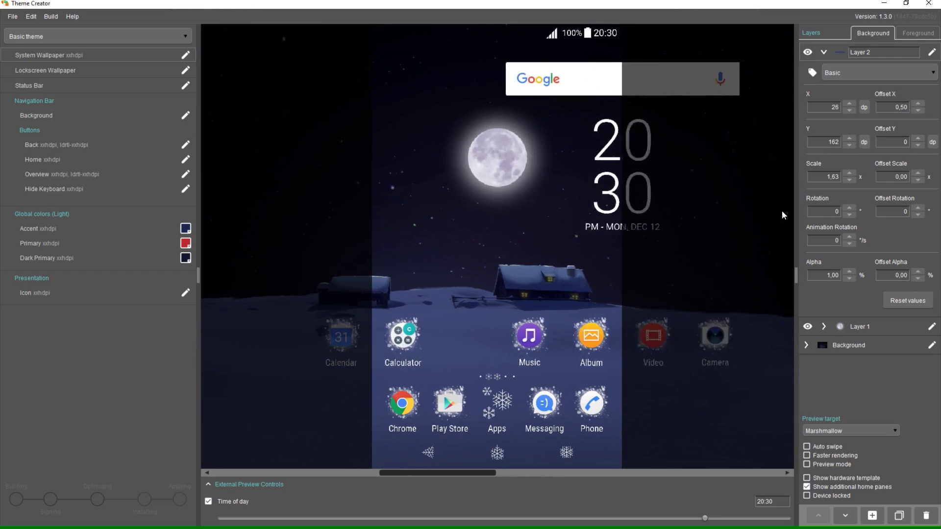
left_click(843, 49)
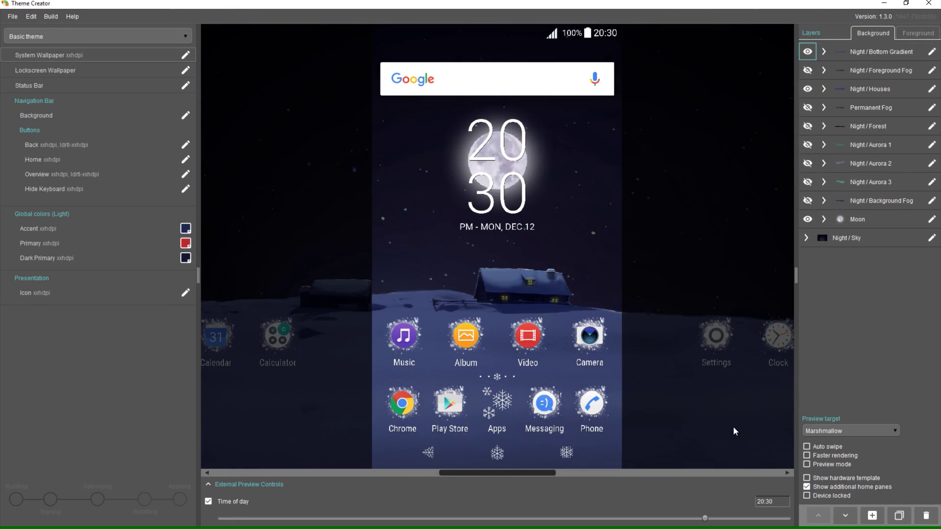
Make the Forest, Foreground Fog, Permanent Fog and Background Fog layers visible and test parallax.
left_click(807, 126)
left_click(808, 70)
left_click(807, 108)
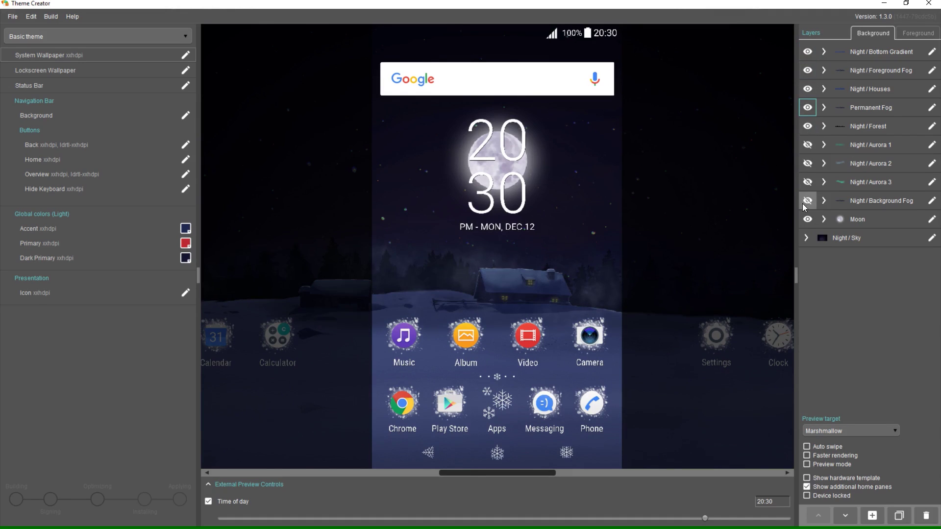
left_click(807, 200)
left_click_drag(687, 398, 706, 414)
Make Night/Aurora 3, 2 and 1 visible and swipe the preview to check.
left_click(803, 182)
left_click(803, 163)
left_click(802, 144)
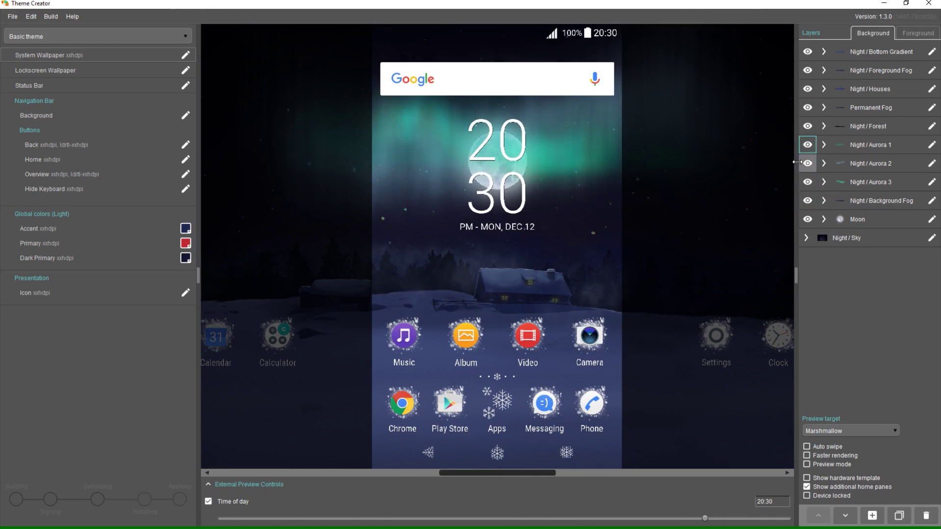
mouse_move(768, 415)
left_mouse_down()
mouse_move(661, 417)
mouse_move(903, 421)
mouse_move(613, 424)
mouse_move(755, 414)
left_mouse_up()
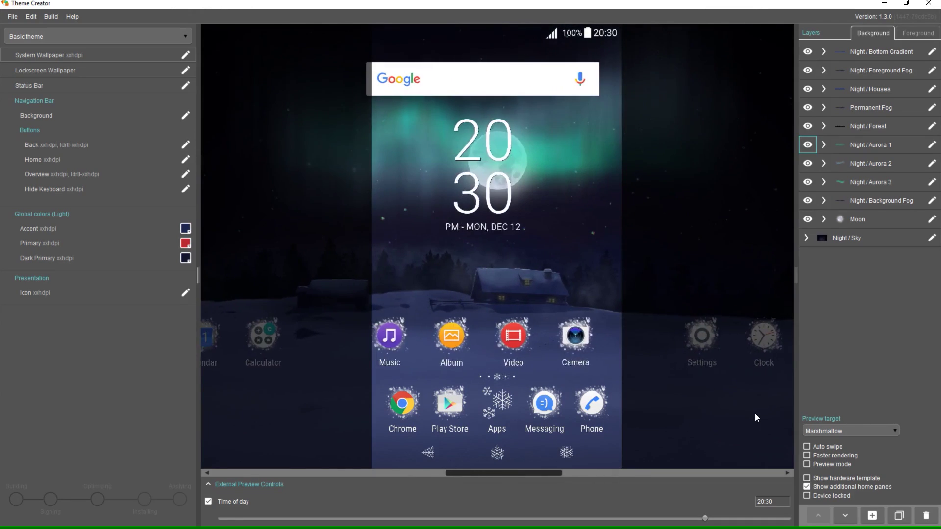